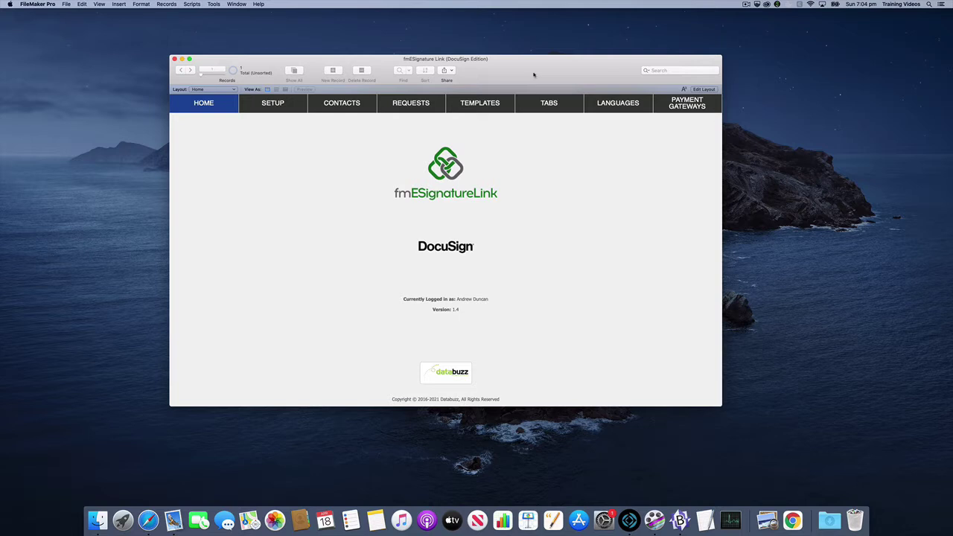
# Open the Auto Place Agreement template and bring up the settings of recipient 1's Shirt Size radio group.
pyautogui.click(462, 108)
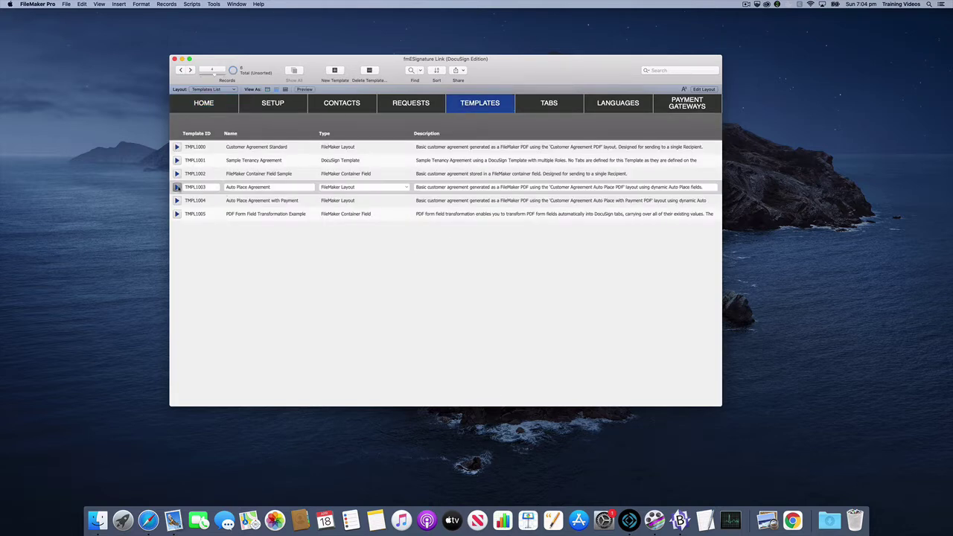
pyautogui.click(177, 187)
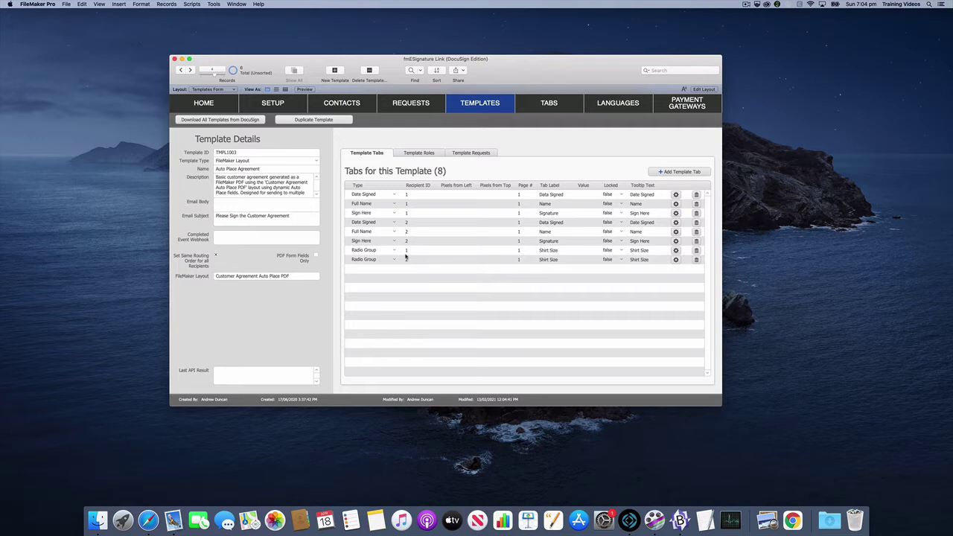
pyautogui.click(676, 250)
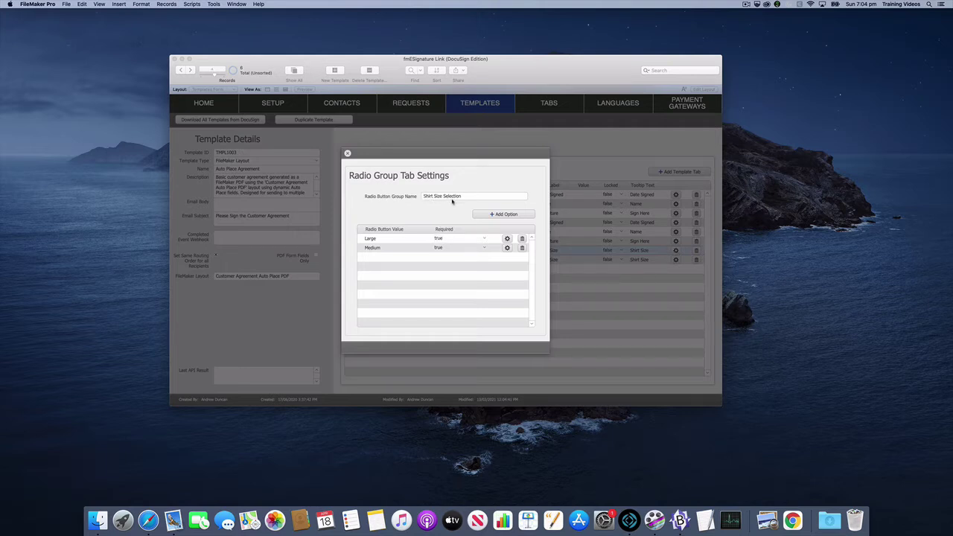
# Examine the Auto Place settings of the Large and Medium options, including anchor string, offsets and anchor units.
pyautogui.click(379, 239)
pyautogui.click(507, 239)
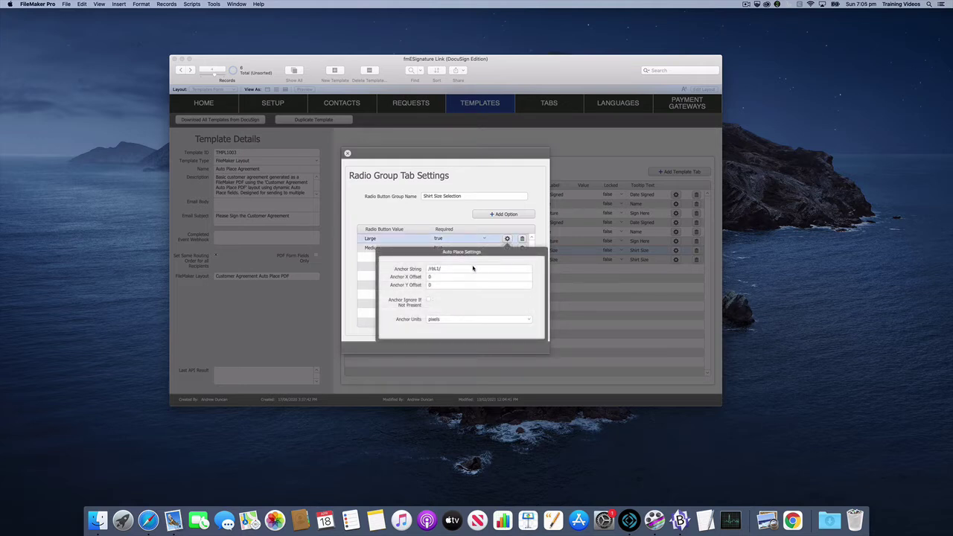
pyautogui.moveTo(473, 268)
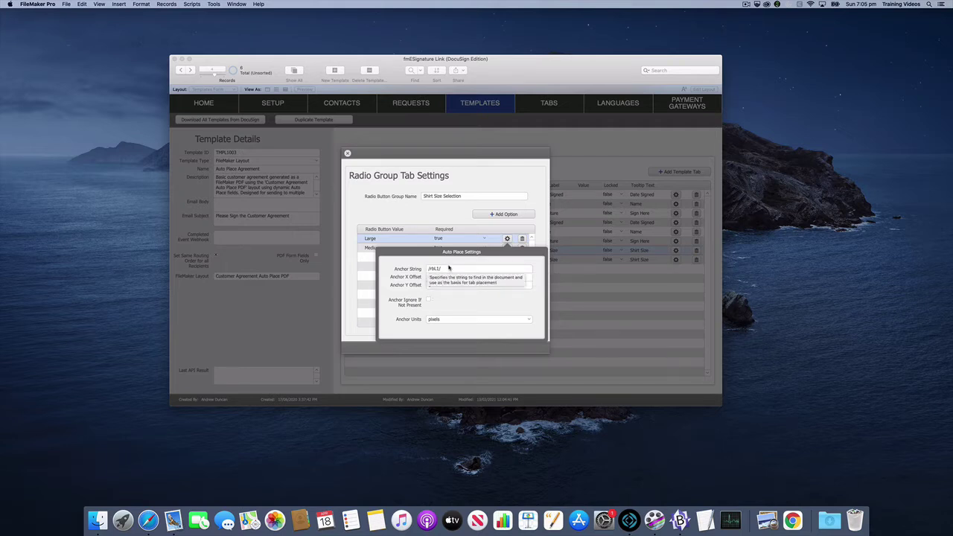
pyautogui.click(458, 320)
pyautogui.click(461, 307)
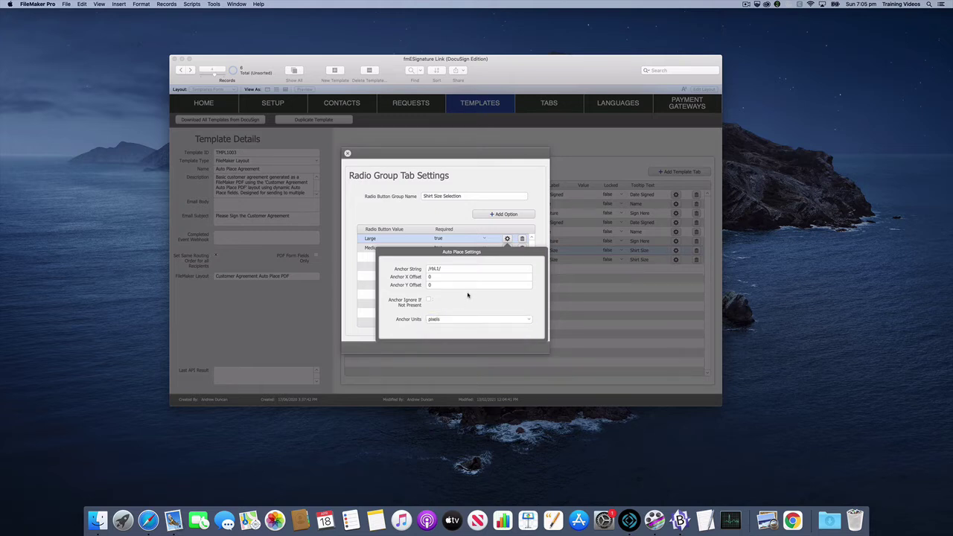
pyautogui.click(459, 218)
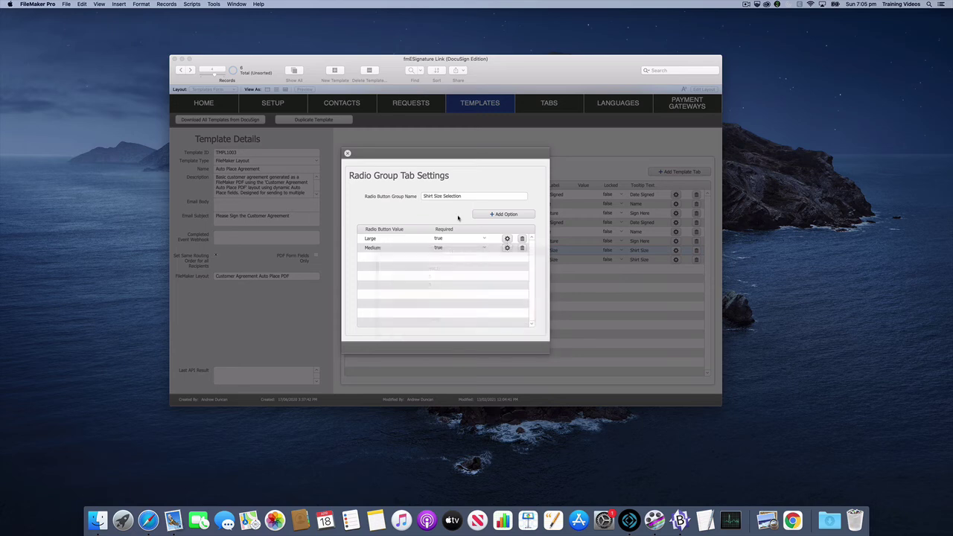
pyautogui.click(508, 249)
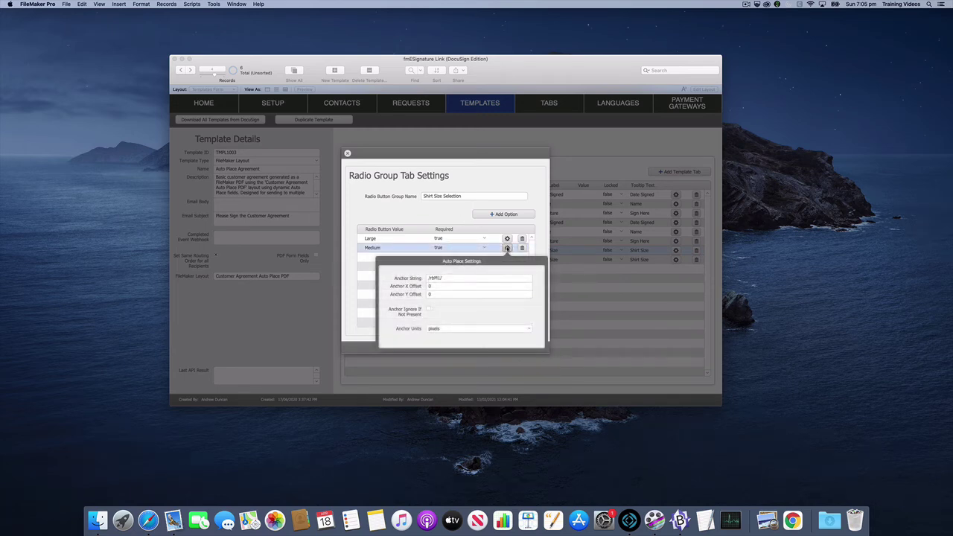
pyautogui.click(453, 218)
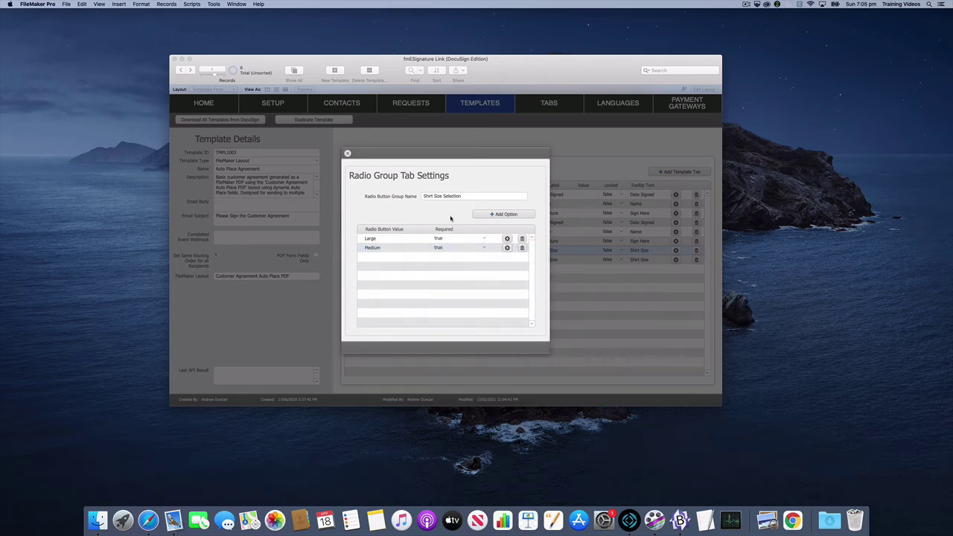
# Add a radio button option named Small with Required set to true, and view its Auto Place settings.
pyautogui.click(509, 216)
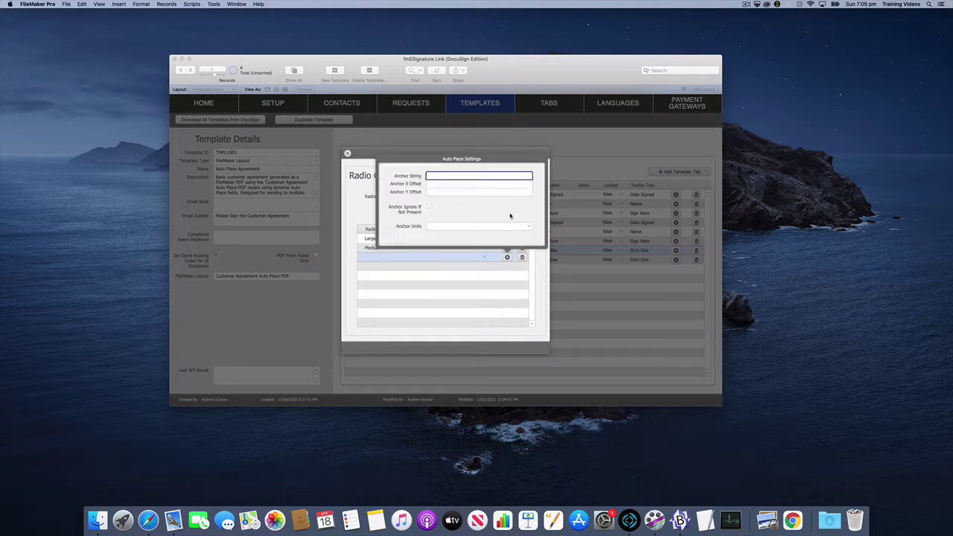
pyautogui.click(365, 222)
pyautogui.click(375, 258)
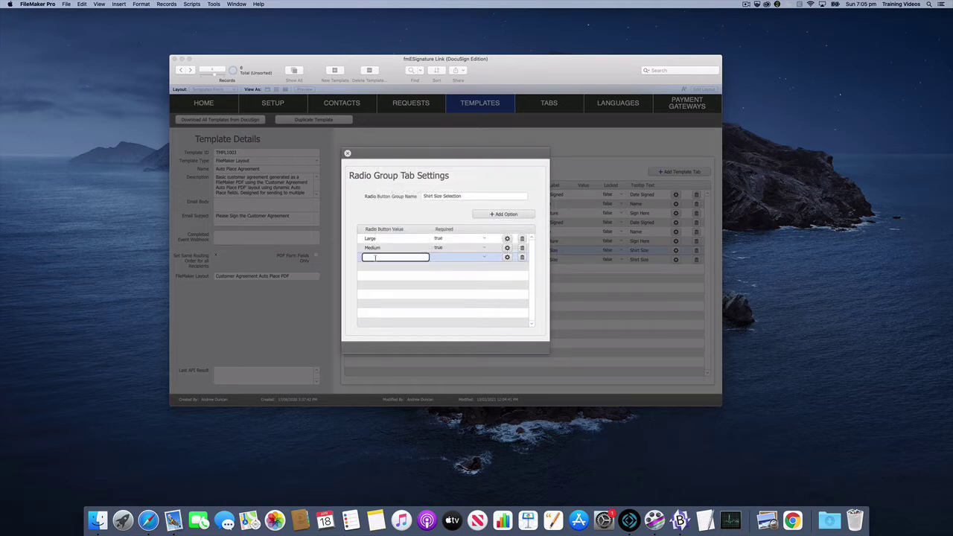
pyautogui.write('Small')
pyautogui.click(454, 257)
pyautogui.click(446, 262)
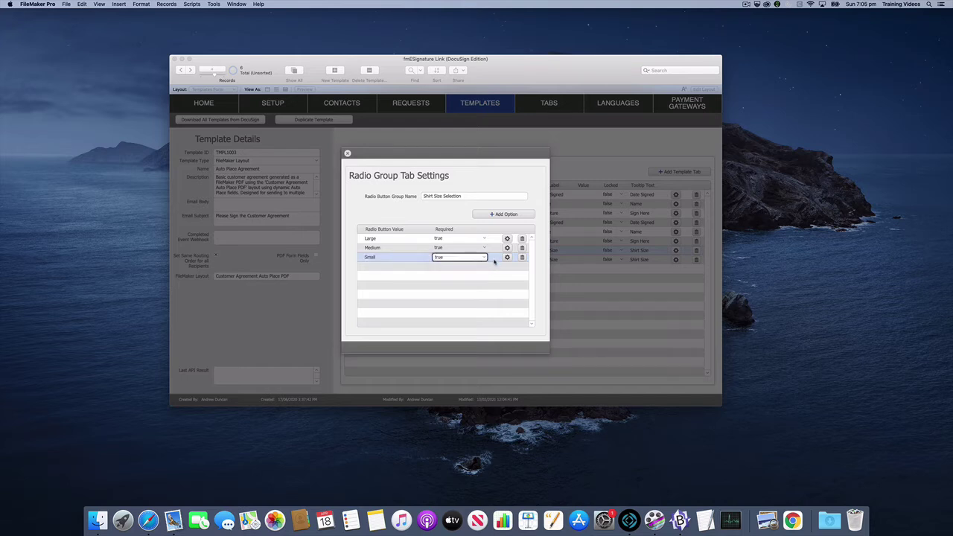
pyautogui.click(507, 257)
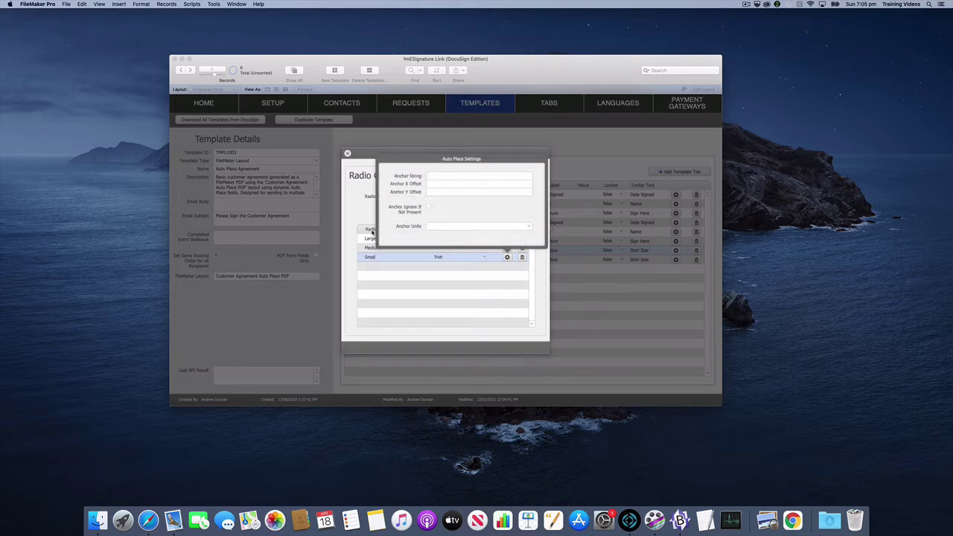
pyautogui.click(352, 217)
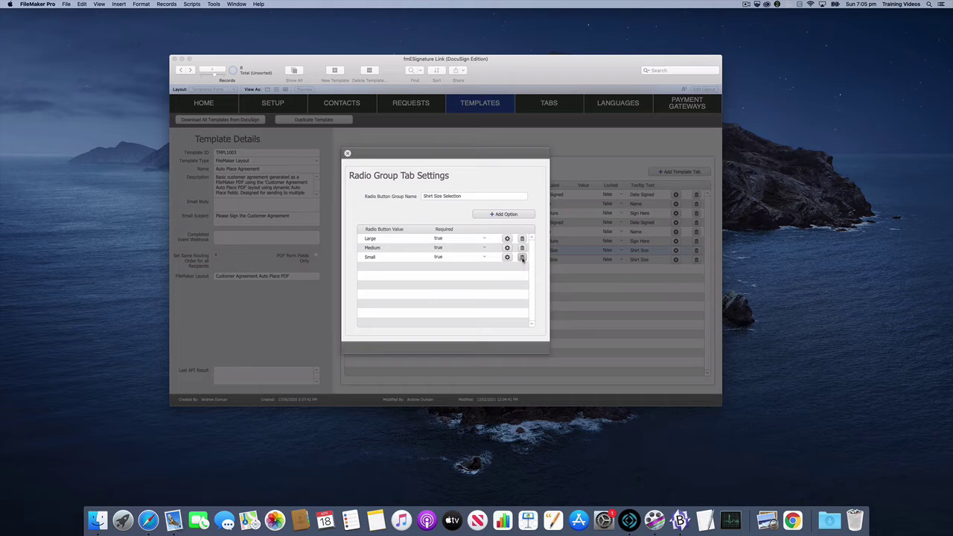
# Delete the Small option from the radio group and close the group's settings.
pyautogui.click(522, 258)
pyautogui.click(347, 153)
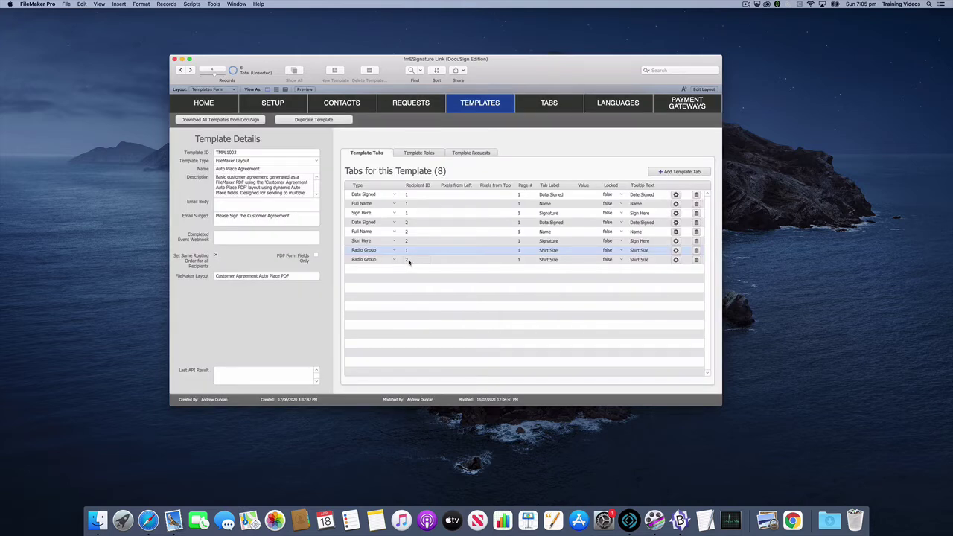
pyautogui.click(529, 146)
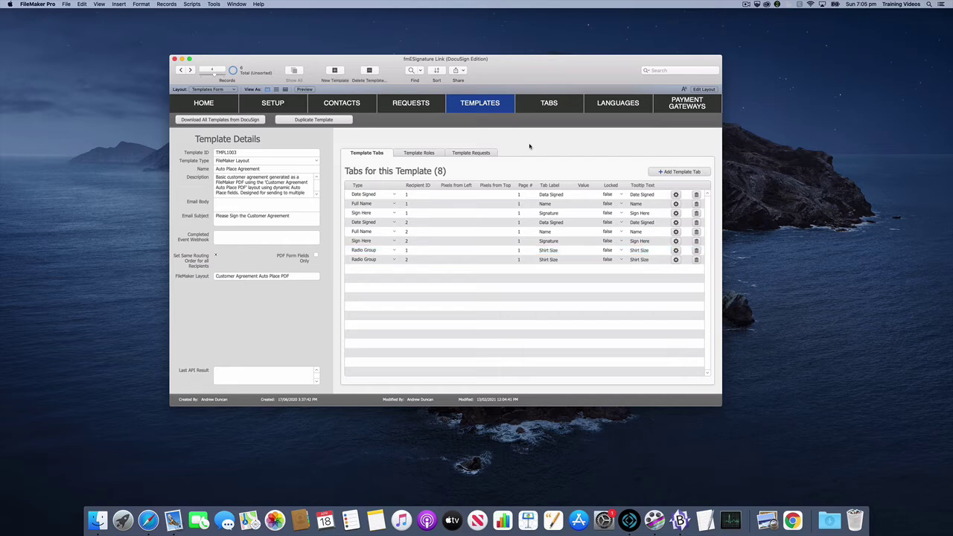
# Create a new request from the Auto Place Agreement template and add the first contact as a recipient through the name search.
pyautogui.click(476, 153)
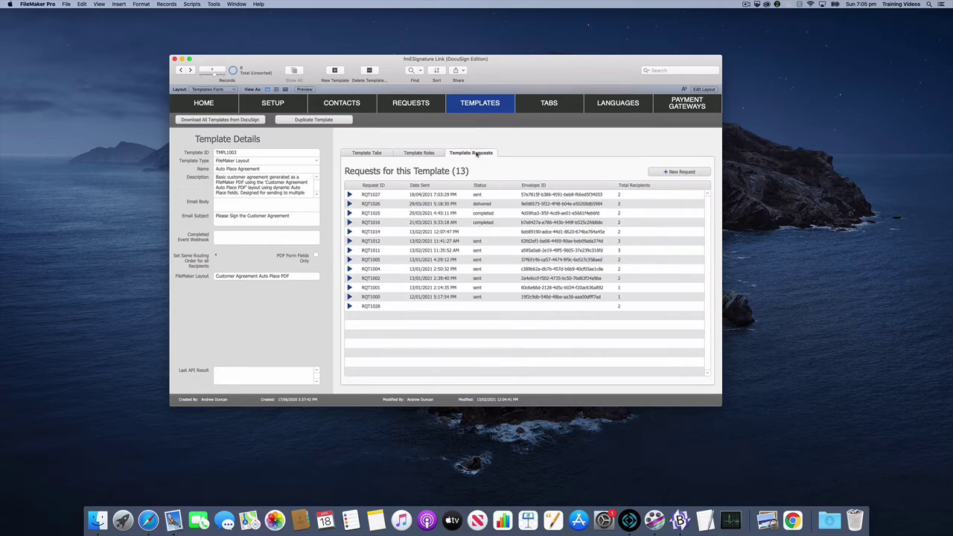
pyautogui.click(673, 172)
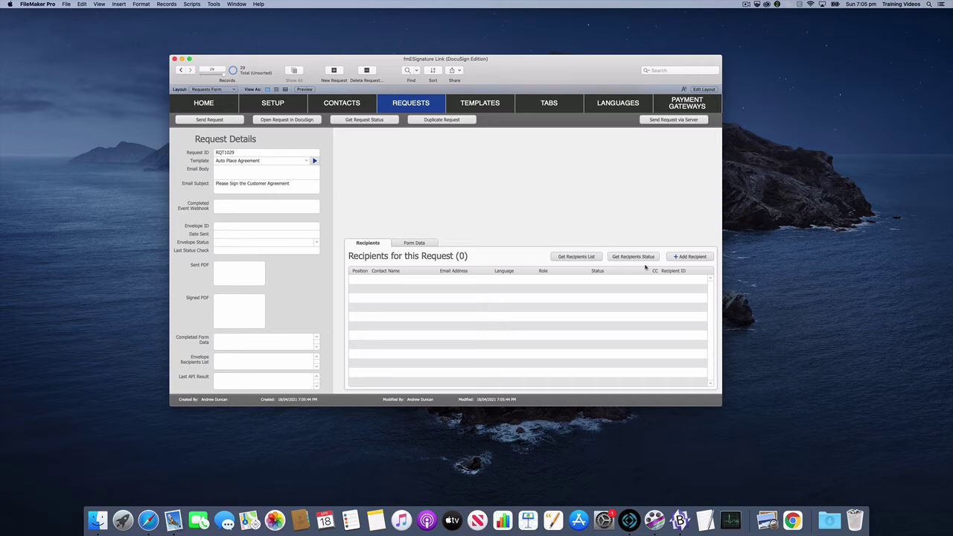
pyautogui.click(690, 256)
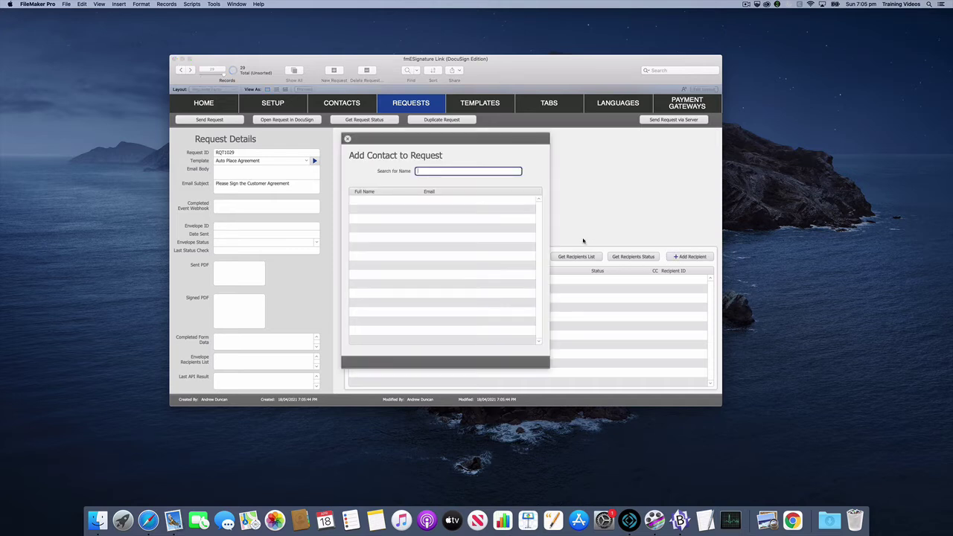
pyautogui.write('jo')
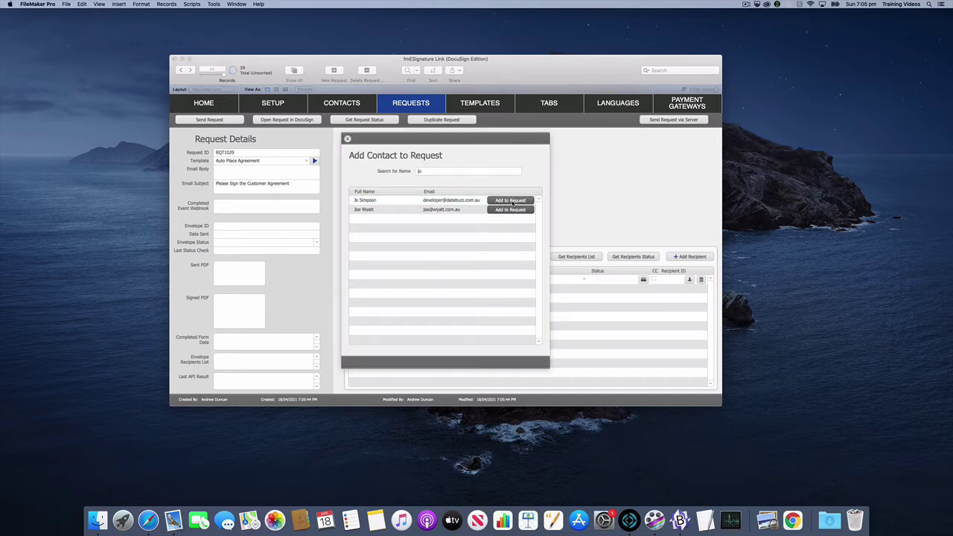
# Find a second contact by name, add them as a recipient, and send the signing request.
pyautogui.doubleClick(460, 171)
pyautogui.write('ree')
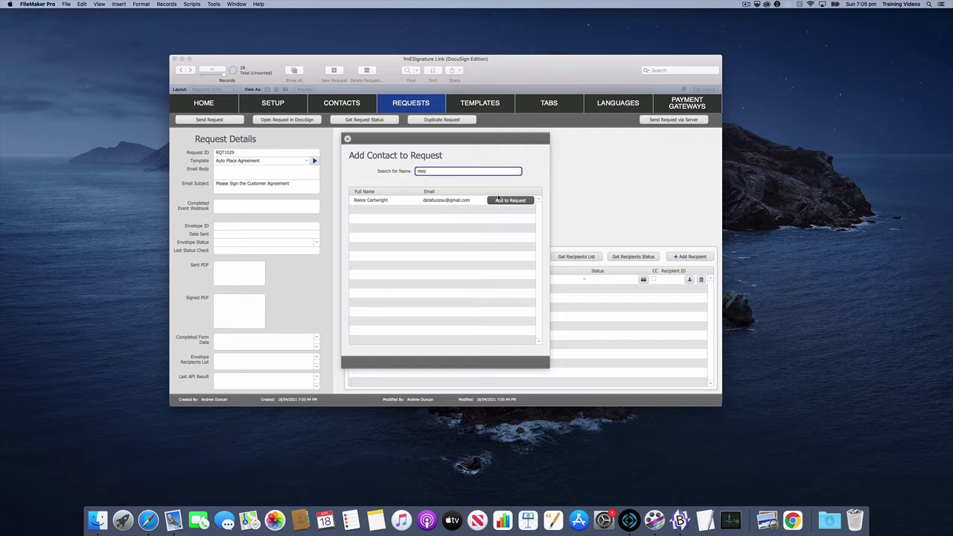
pyautogui.write('c')
pyautogui.click(511, 200)
pyautogui.click(347, 139)
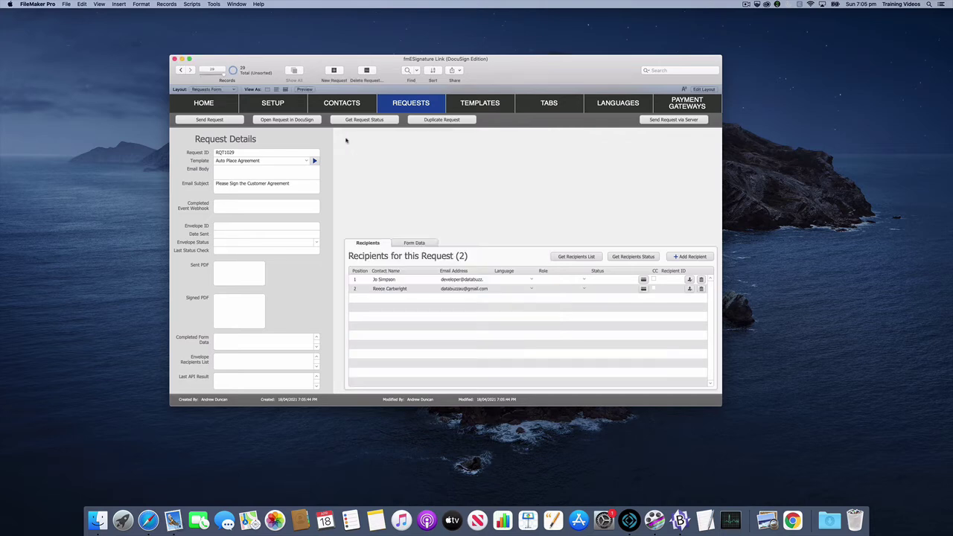
pyautogui.click(237, 121)
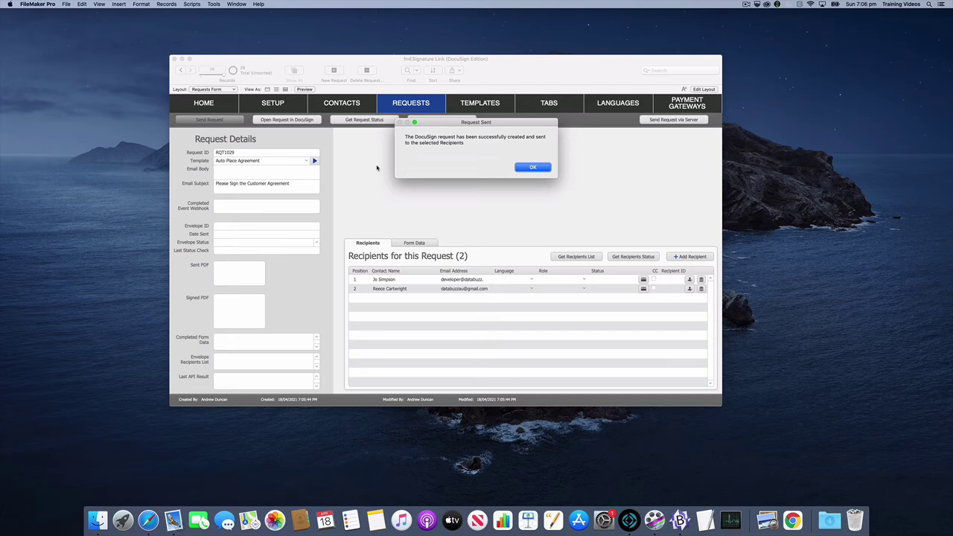
pyautogui.press('Return')
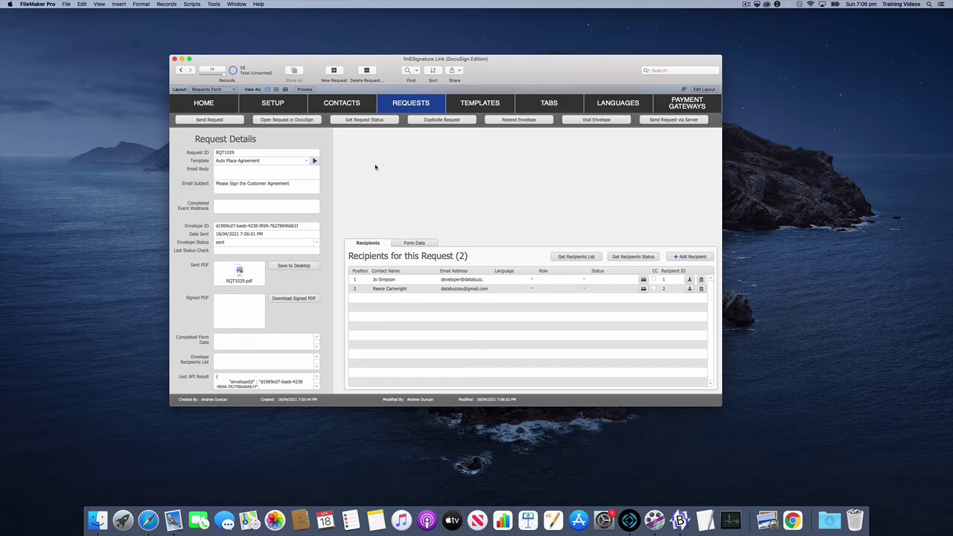
# Open the Customer Agreement Auto Place PDF layout in Layout mode.
pyautogui.press('super+l')
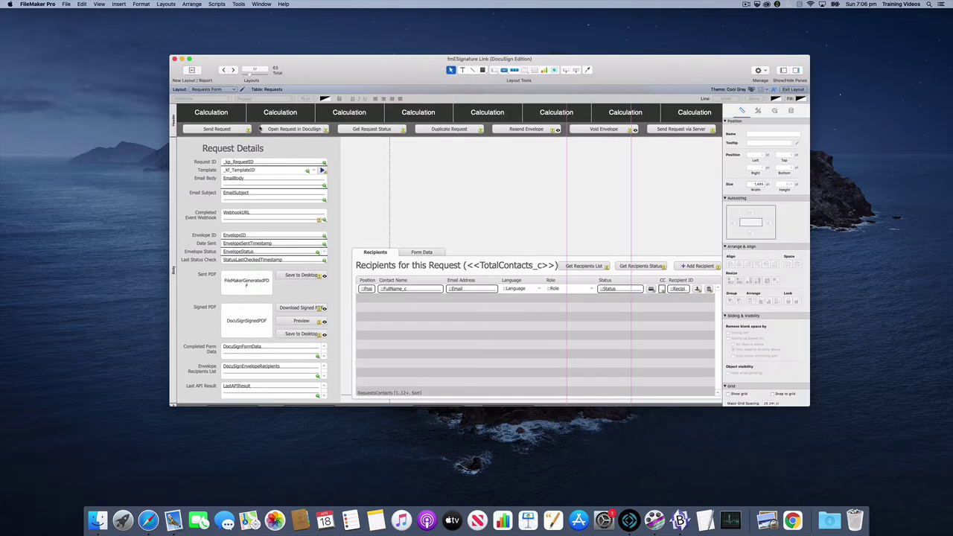
pyautogui.click(233, 91)
pyautogui.moveTo(238, 152)
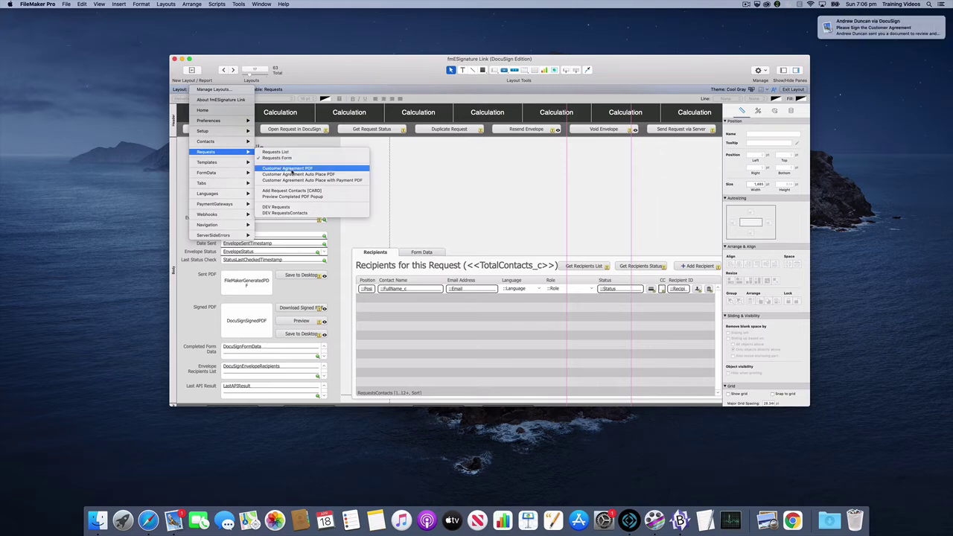
pyautogui.click(290, 175)
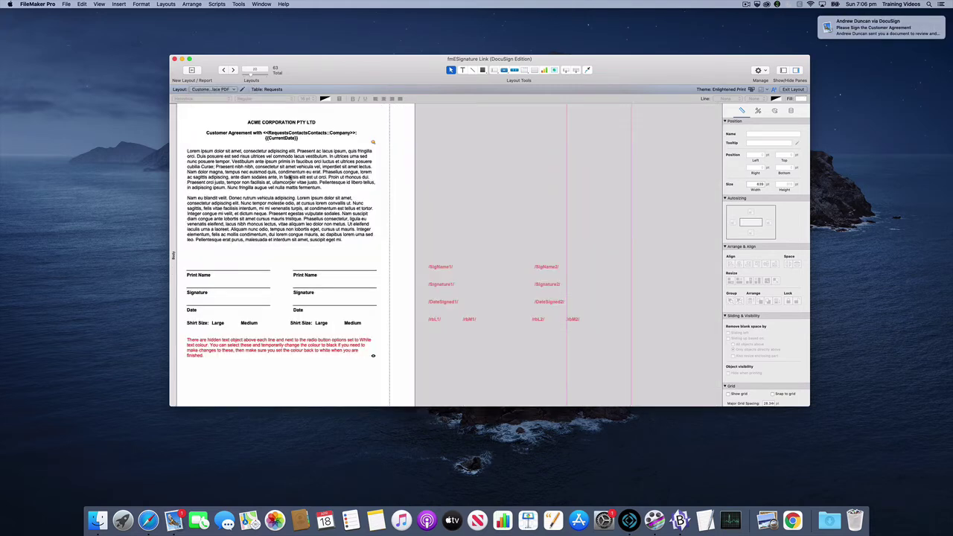
# Colour the hidden anchor texts beside Large and Medium in the first signer's Shirt Size row red.
pyautogui.scroll(-3, 328, 302)
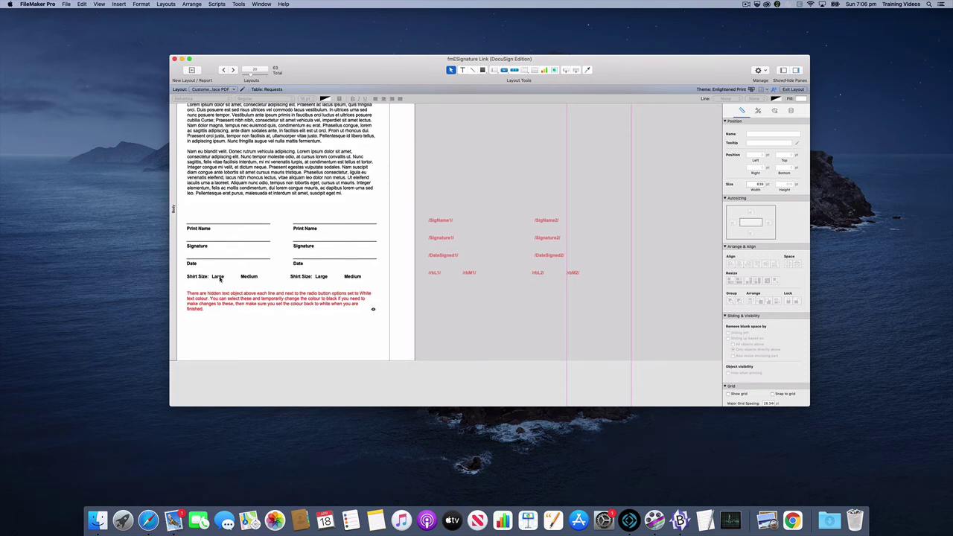
pyautogui.click(219, 277)
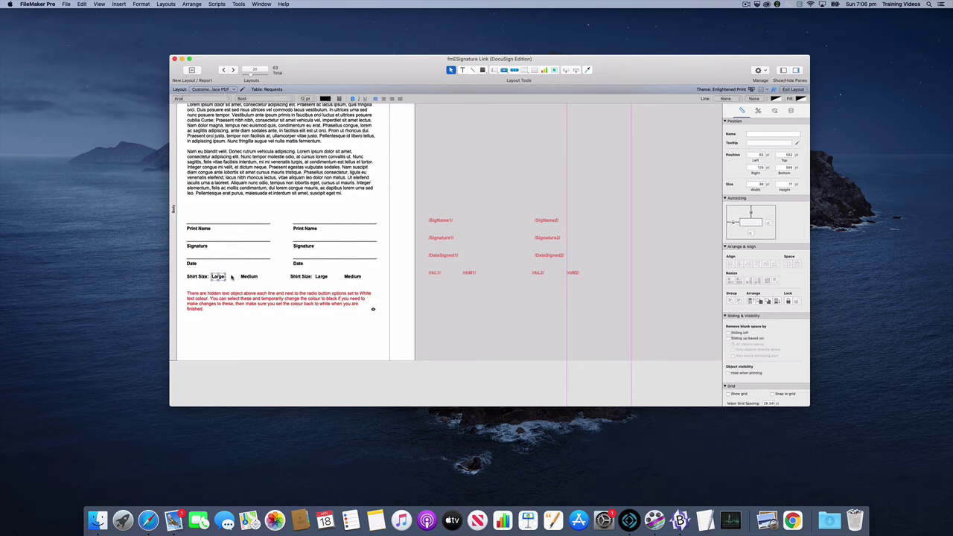
pyautogui.click(235, 277)
pyautogui.keyDown('shift'); pyautogui.click(271, 277); pyautogui.keyUp('shift')
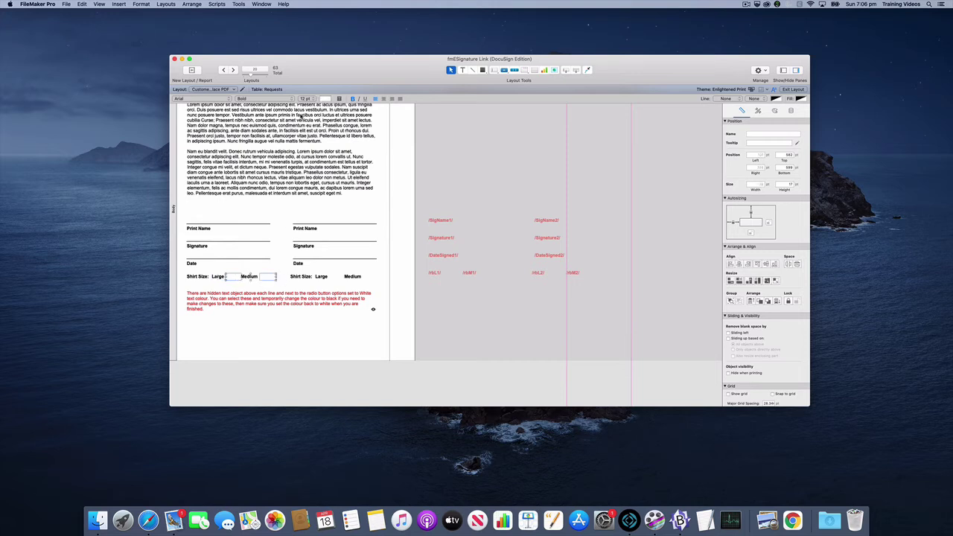
pyautogui.click(325, 98)
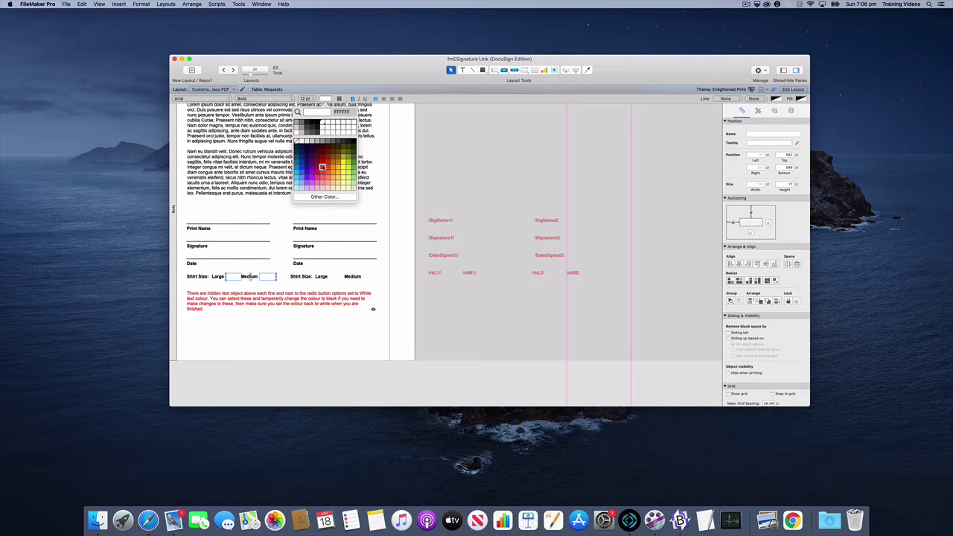
pyautogui.click(323, 168)
pyautogui.click(236, 285)
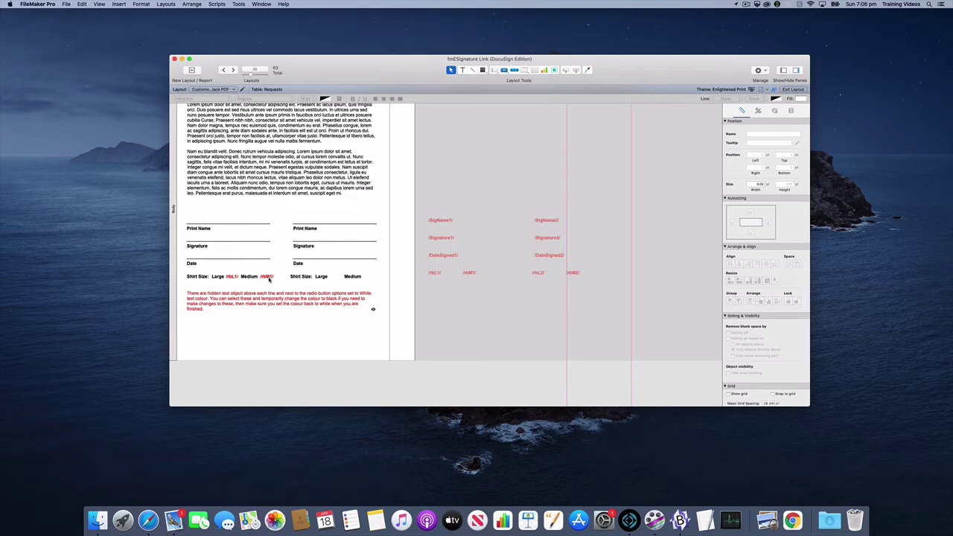
# Leave Layout mode without keeping the colour change and return to the Requests Form layout in Browse mode.
pyautogui.press('super+b')
pyautogui.click(444, 166)
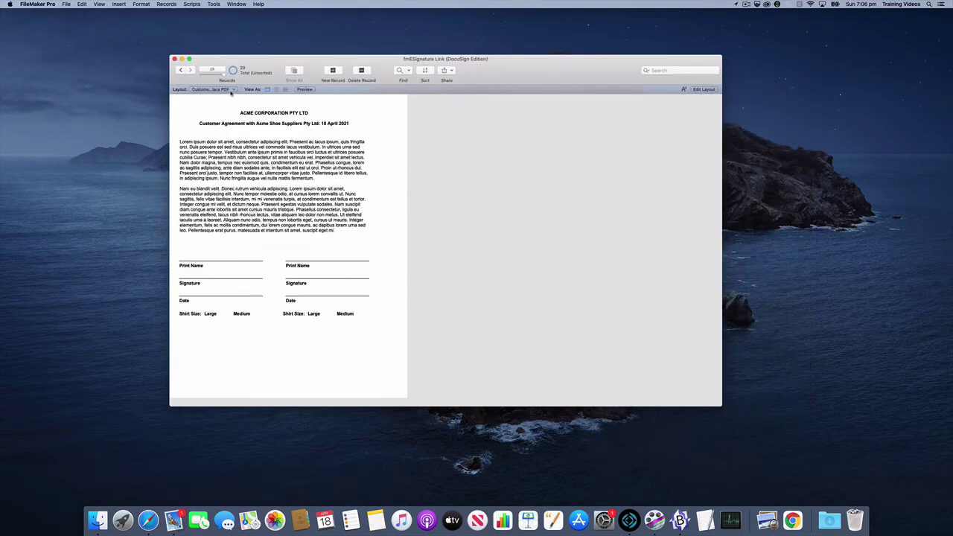
pyautogui.click(212, 89)
pyautogui.moveTo(241, 144)
pyautogui.moveTo(242, 121)
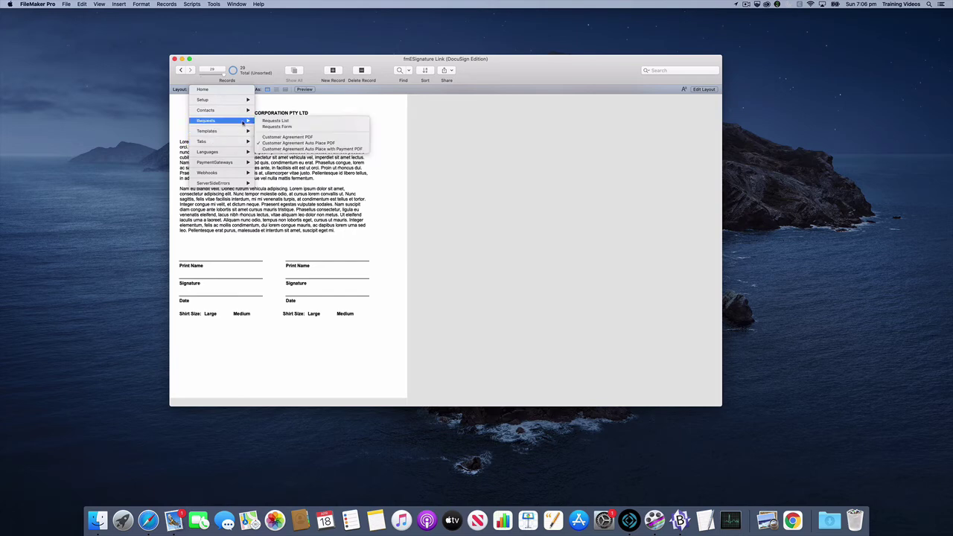
pyautogui.click(276, 126)
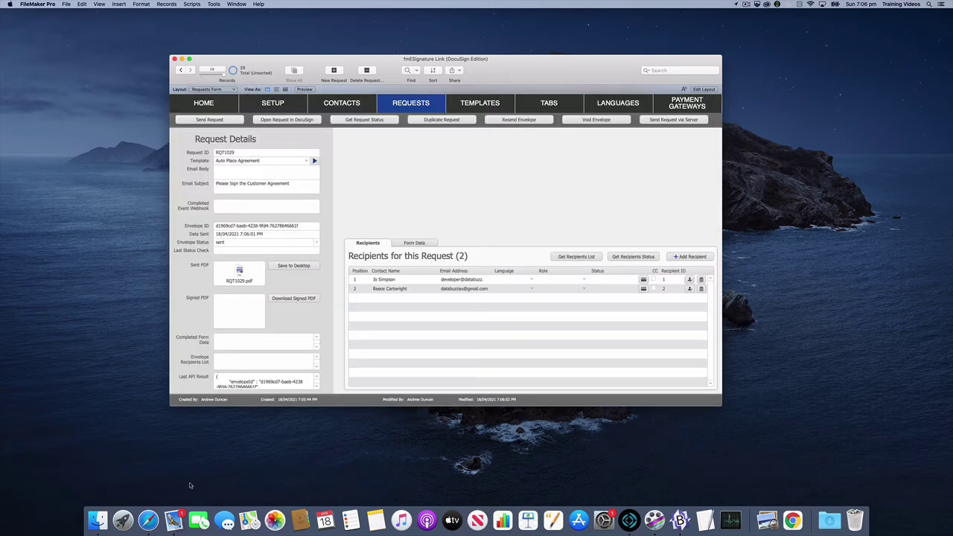
# Switch to Mail and open the document from the "Please Sign the Customer Agreement" email in DocuSign, allowing location access and continuing to the signing view.
pyautogui.click(173, 520)
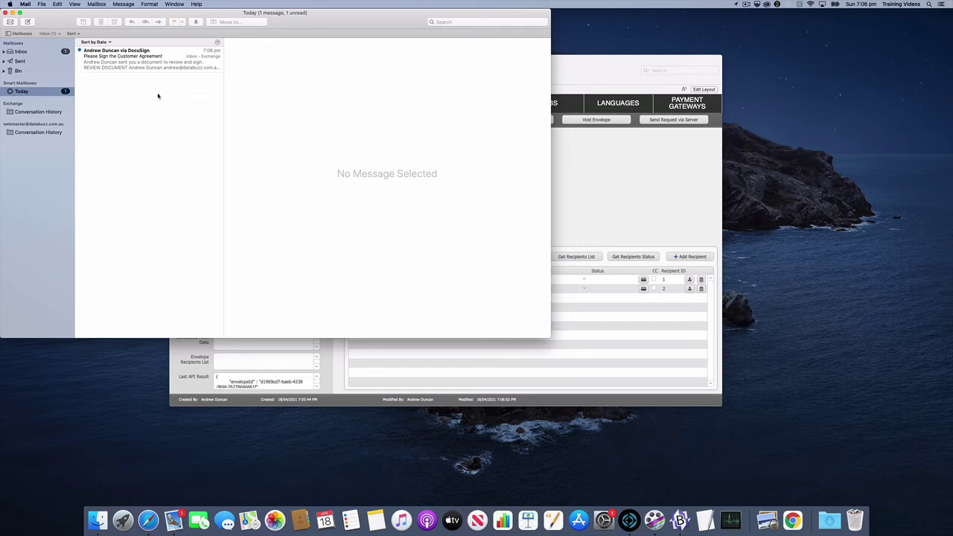
pyautogui.click(156, 62)
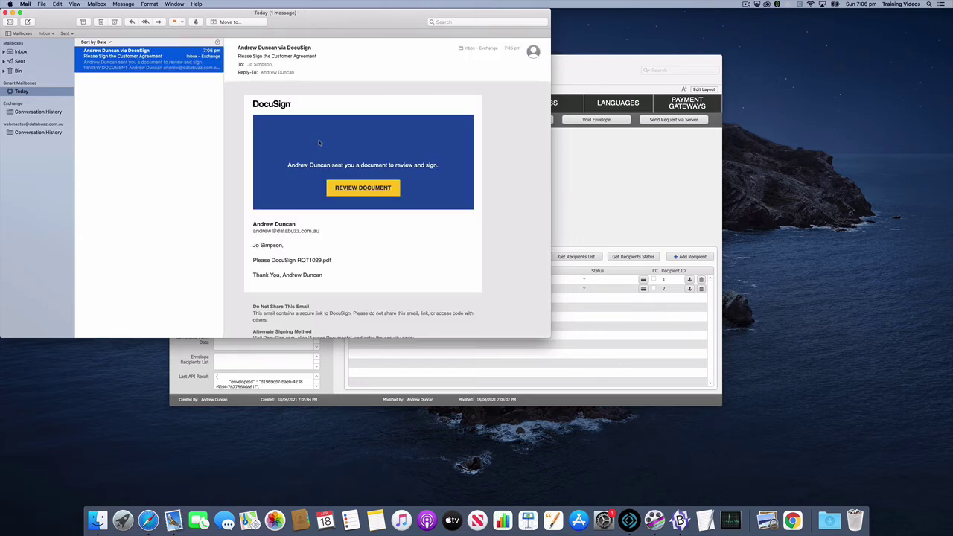
pyautogui.click(368, 188)
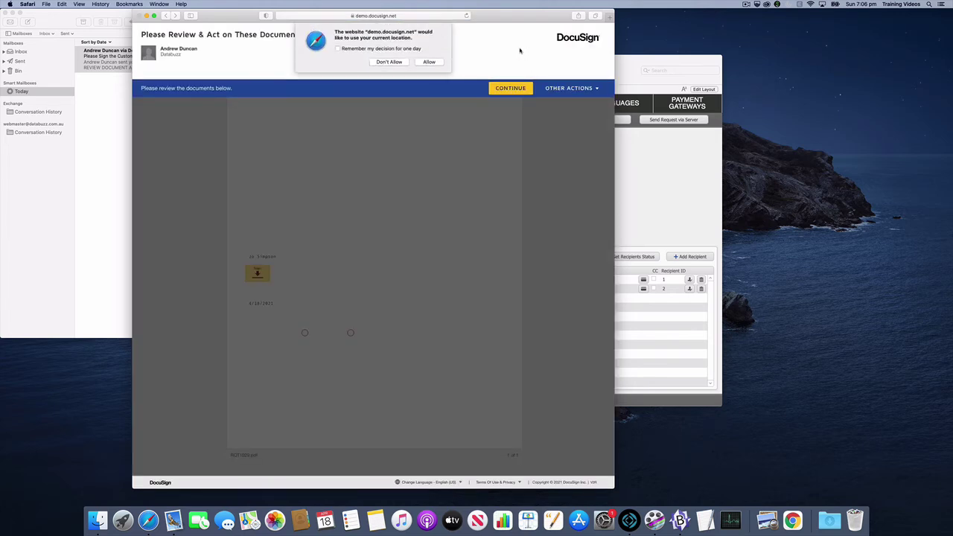
pyautogui.click(431, 63)
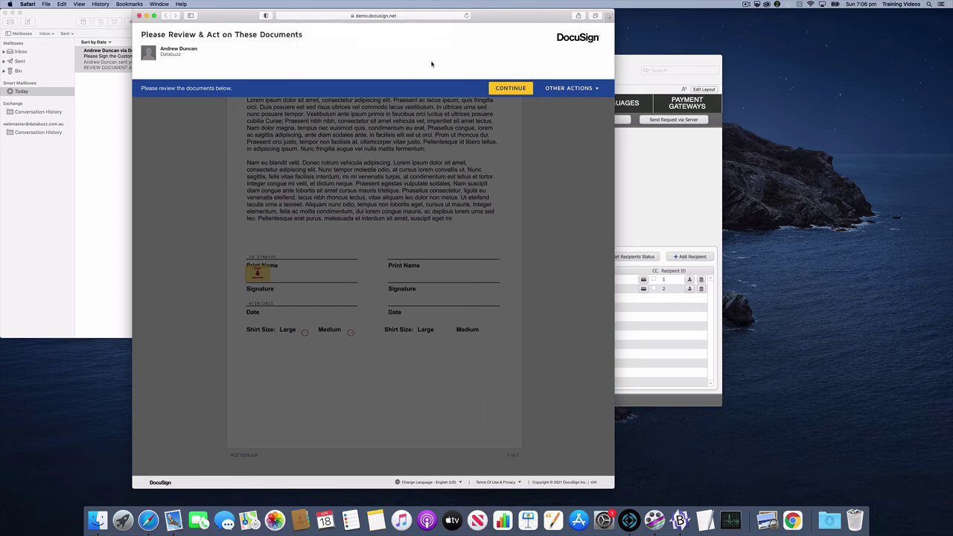
pyautogui.click(512, 92)
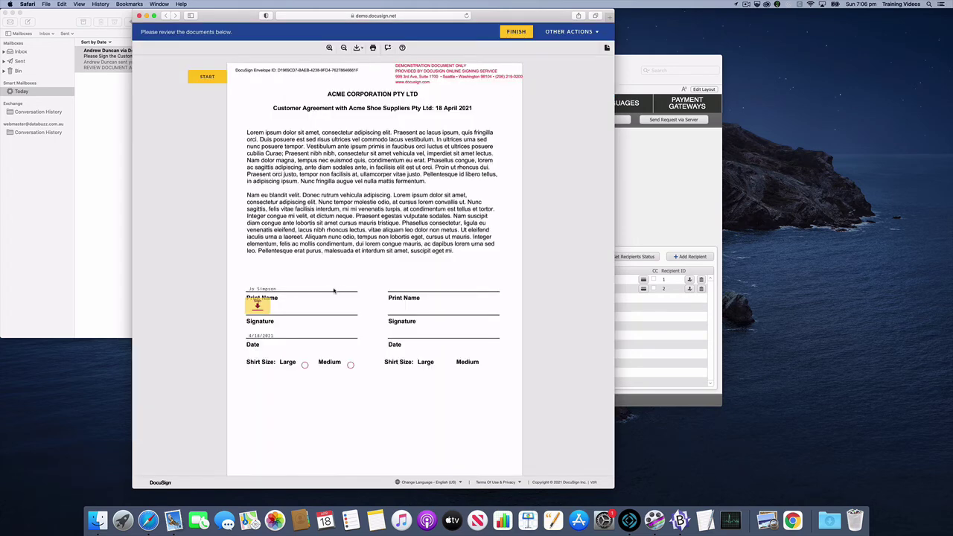
# Sign the agreement as the first signer with shirt size Large, finish it, decline the DocuSign login, and quit Safari.
pyautogui.click(257, 304)
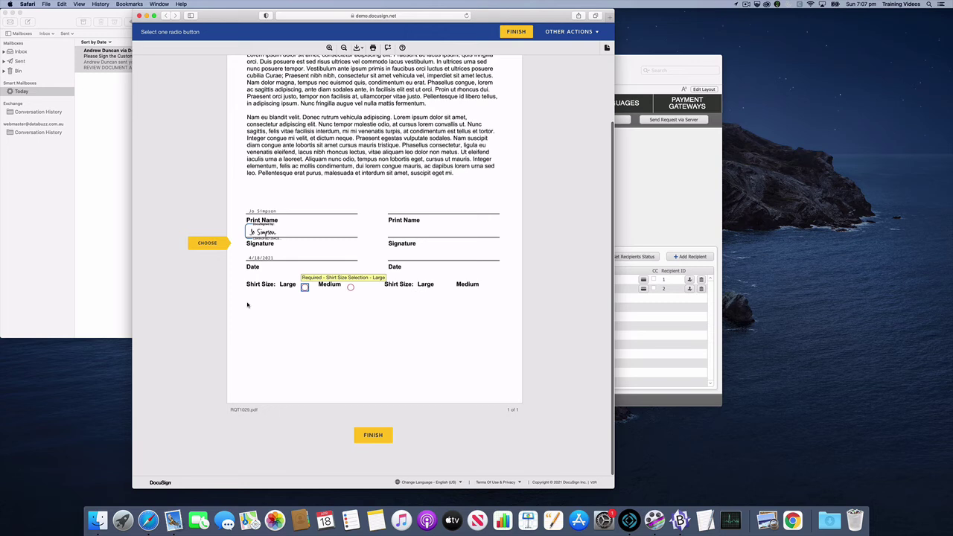
pyautogui.click(305, 288)
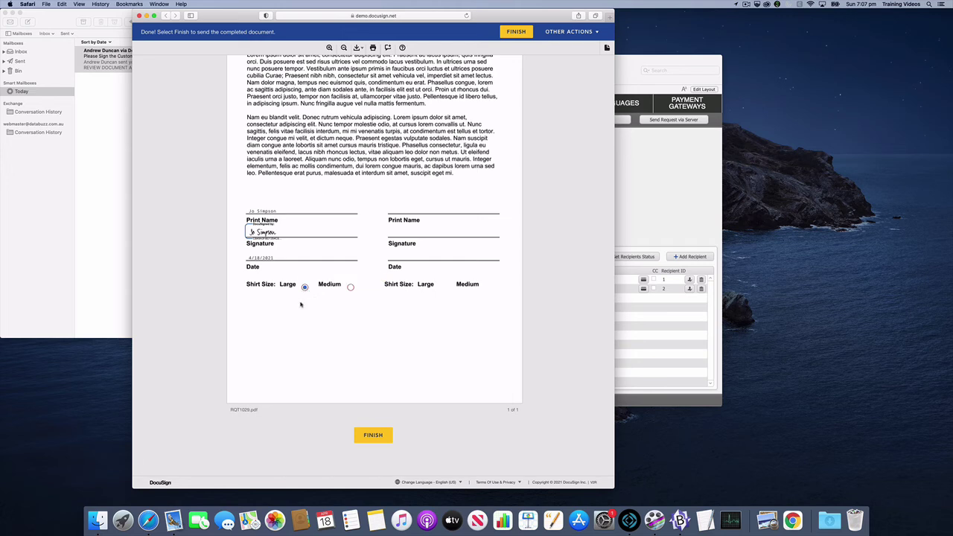
pyautogui.click(374, 436)
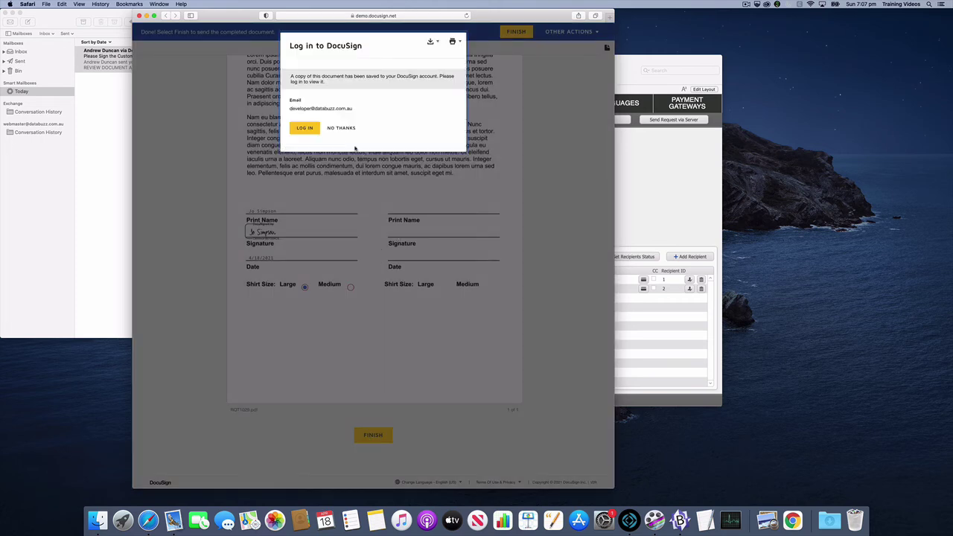
pyautogui.click(338, 128)
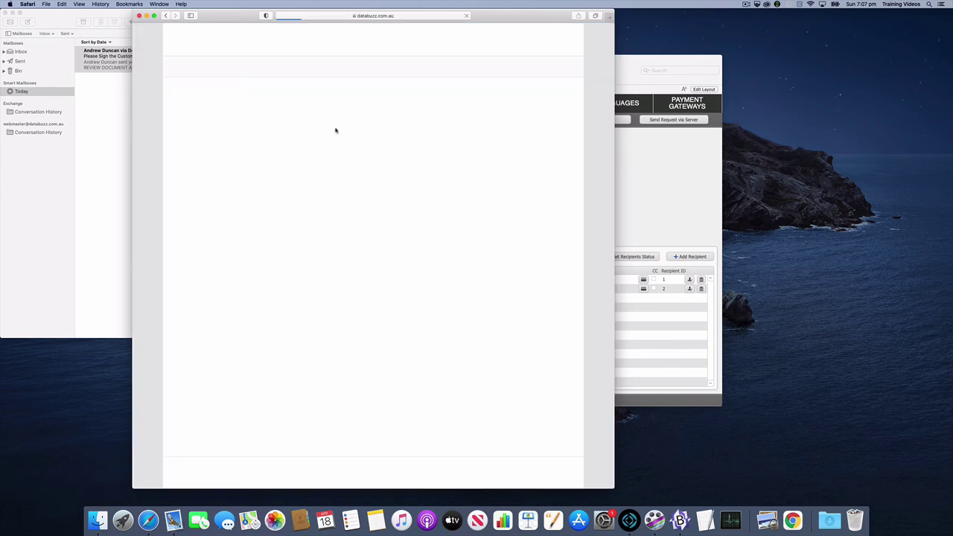
pyautogui.press('super+q')
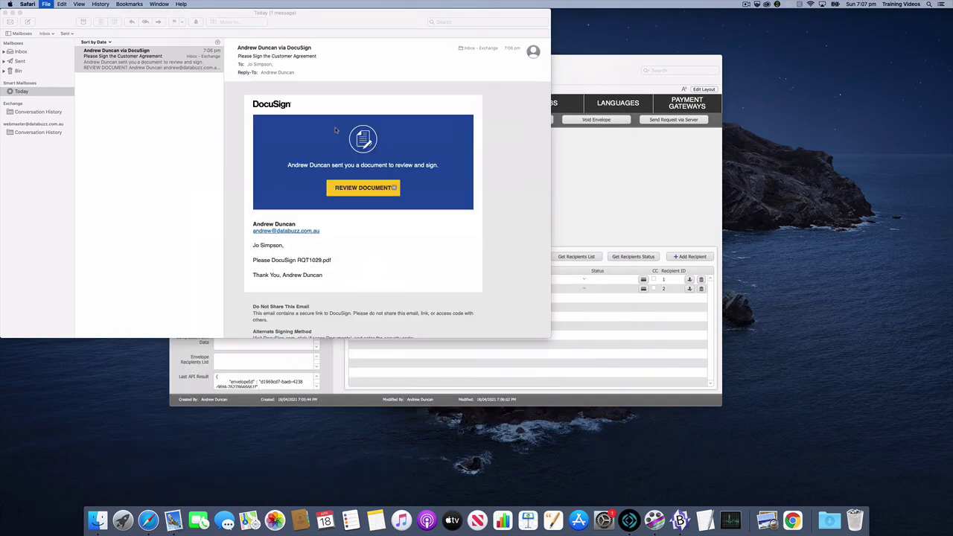
# Switch back to FileMaker Pro, retrieve the request's completed form data, and check the first signer's Name and Shirt Size Selection values.
pyautogui.click(602, 166)
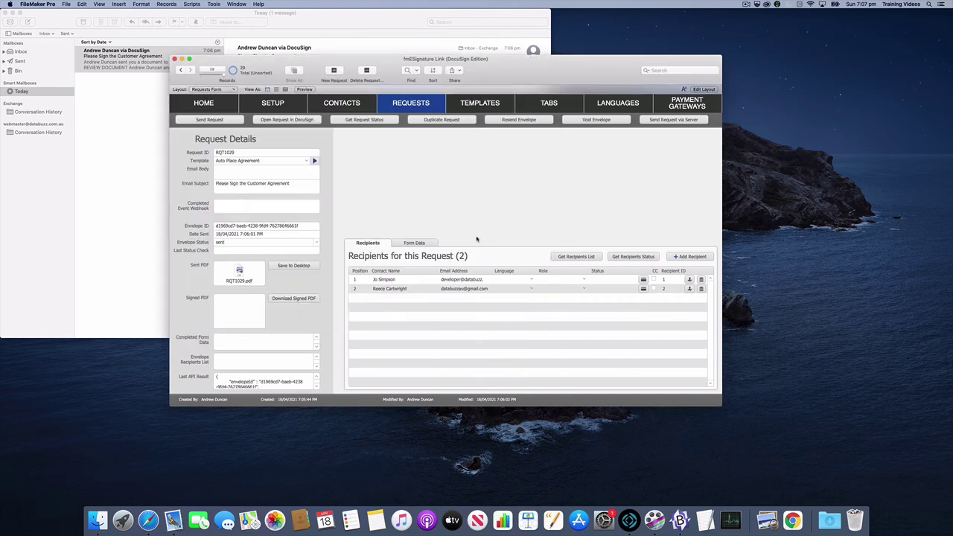
pyautogui.click(426, 244)
pyautogui.click(672, 258)
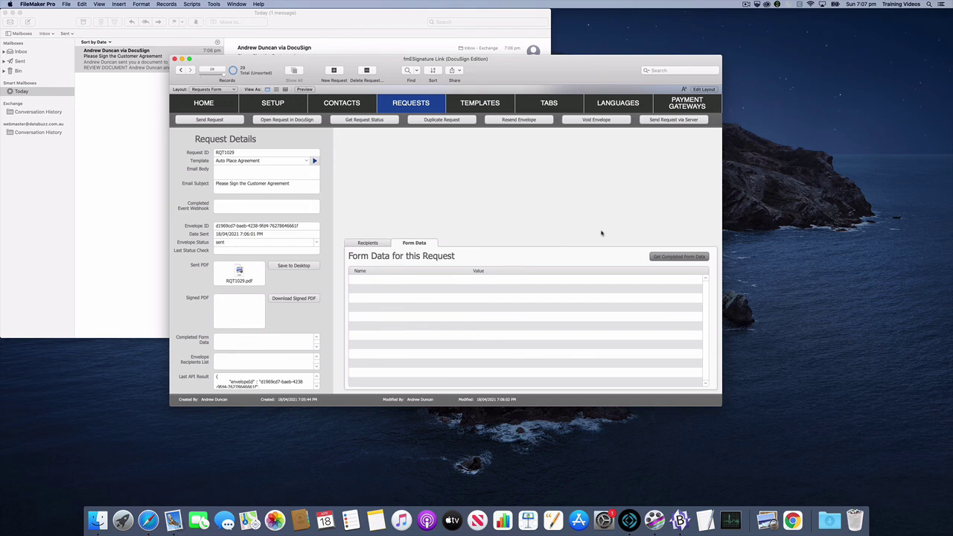
pyautogui.press('Return')
pyautogui.click(474, 279)
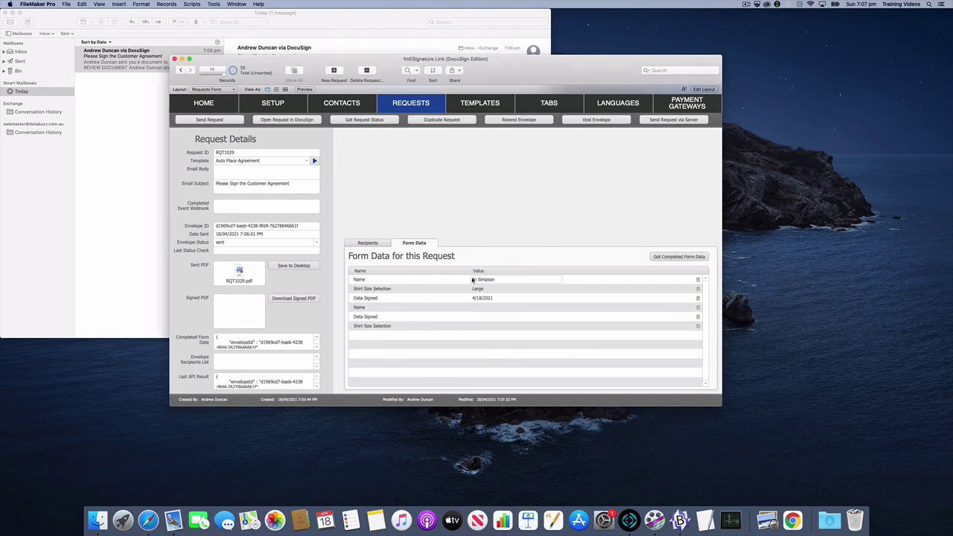
pyautogui.click(488, 289)
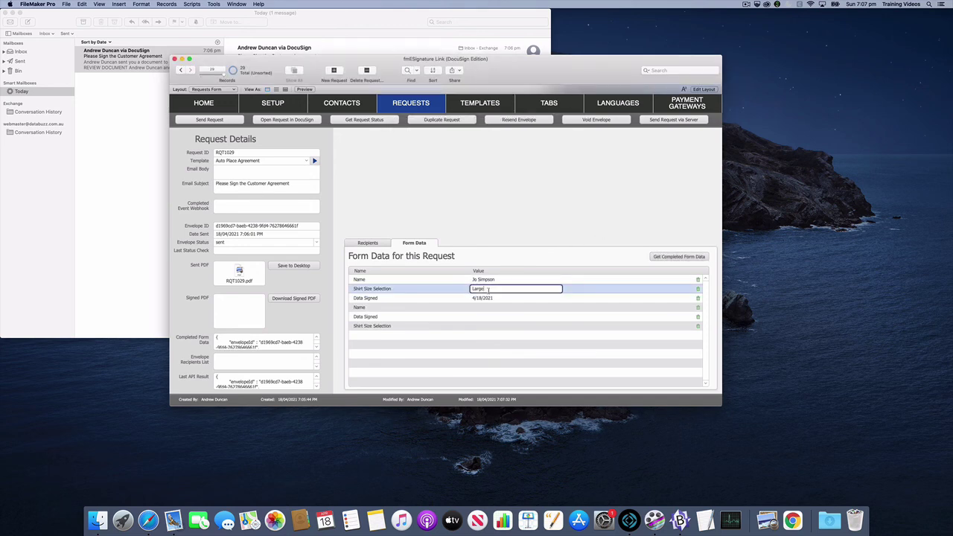
pyautogui.click(509, 214)
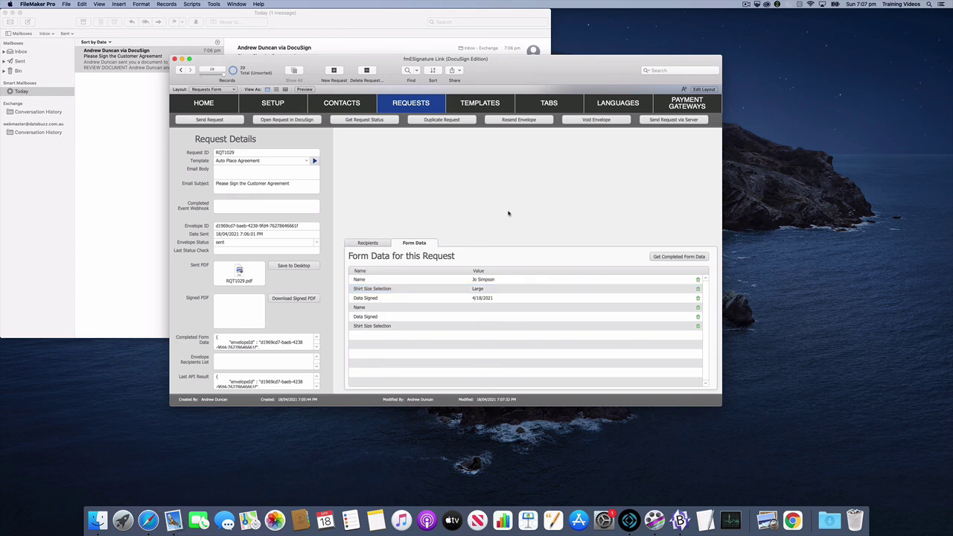